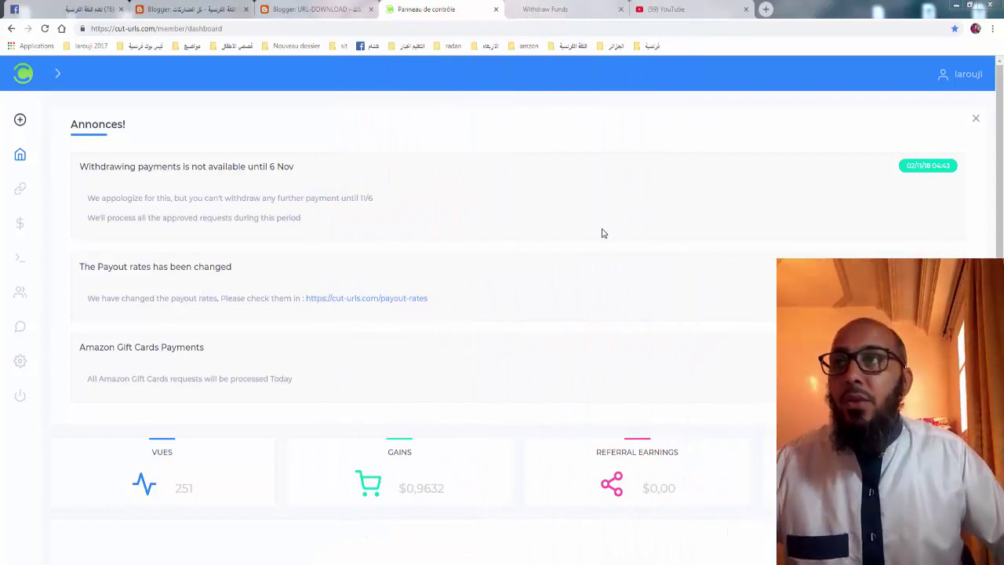
Step: Open the cut-urls withdrawals page, close the interrupting prompts, and review the available balance and the publisher earnings of past payments
left_click(16, 226)
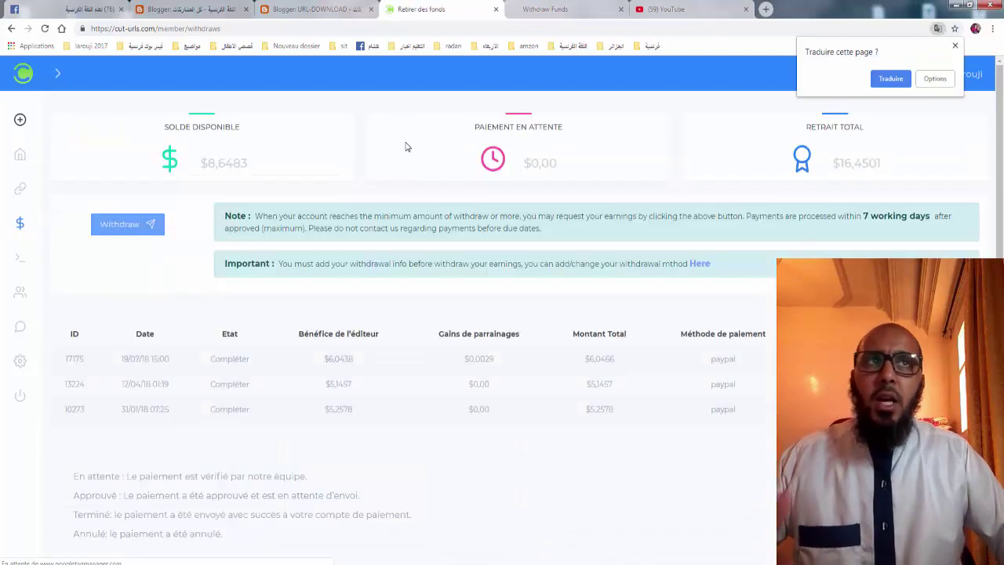
left_click(635, 173)
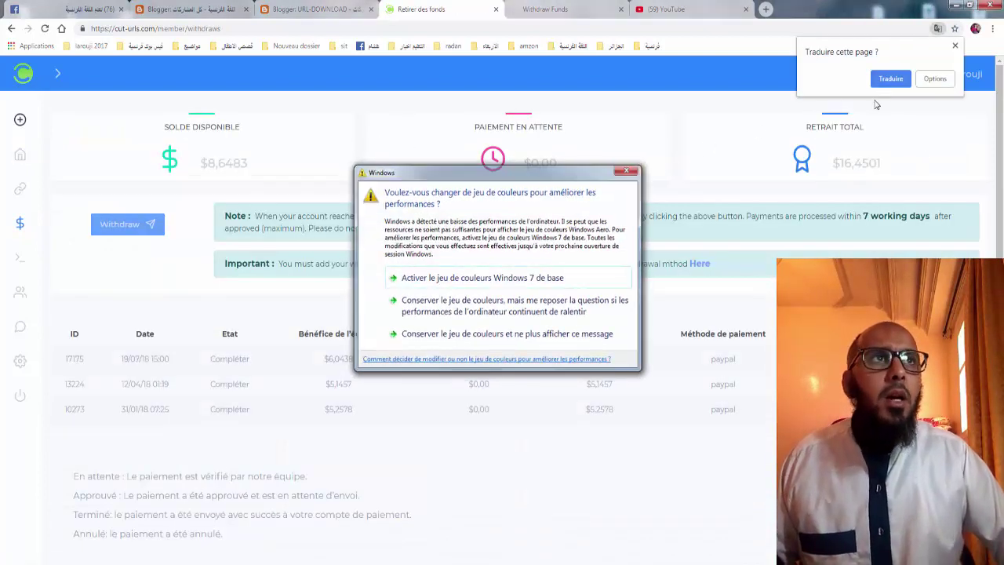
left_click(954, 45)
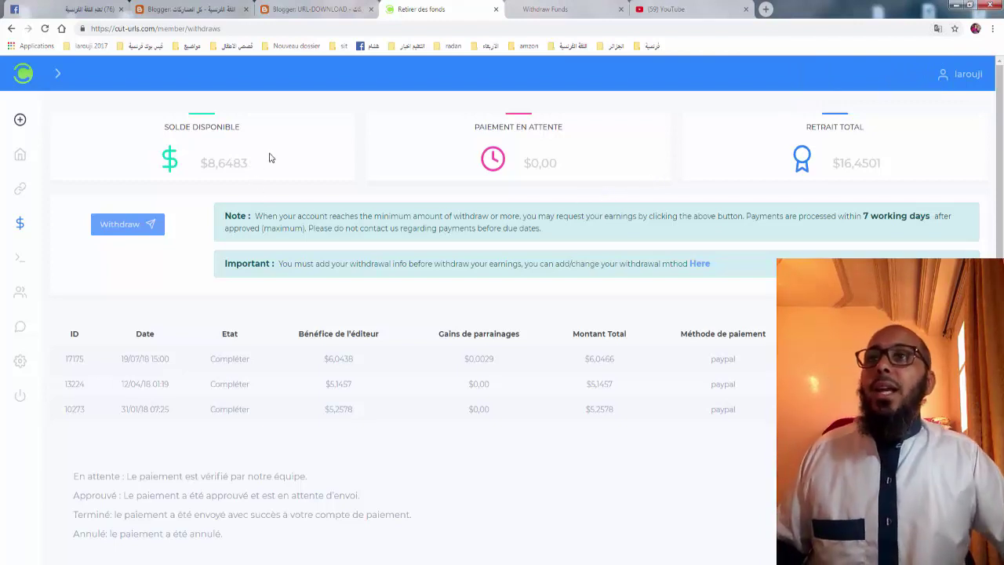
left_click_drag(251, 166, 200, 163)
scroll(264, 189, "down", 1)
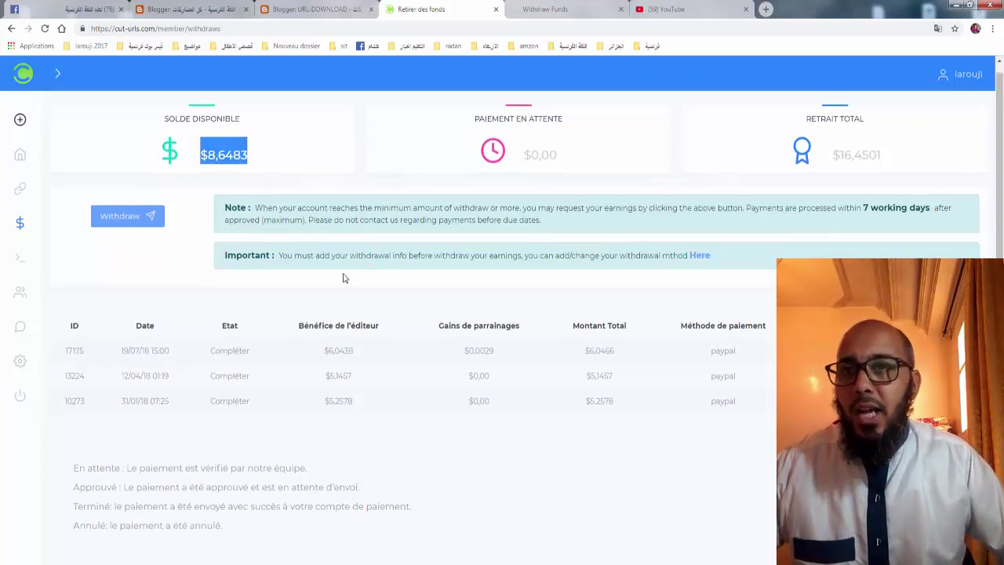
left_click(363, 357)
left_click_drag(364, 357, 361, 406)
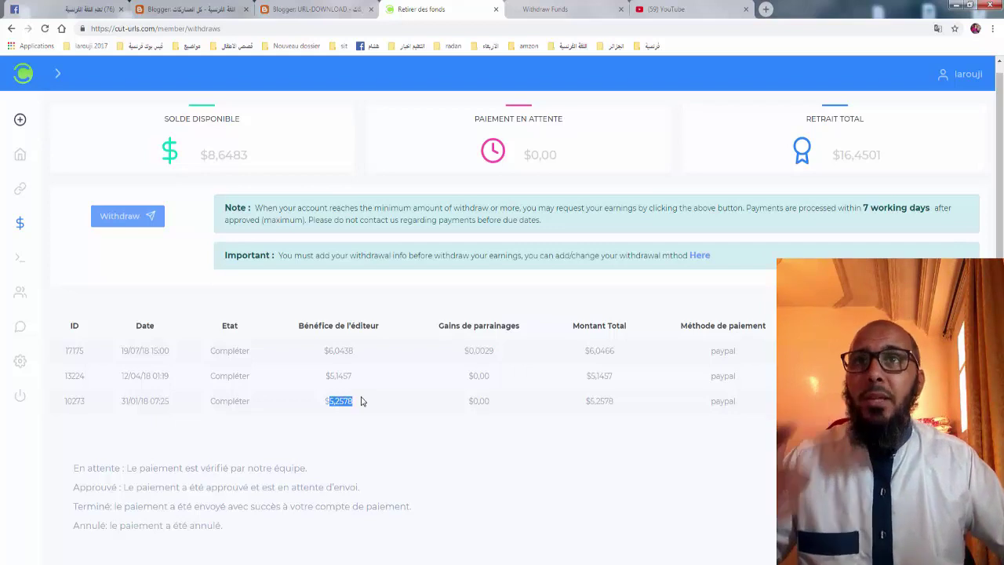
left_click(386, 173)
scroll(316, 227, "up", 1)
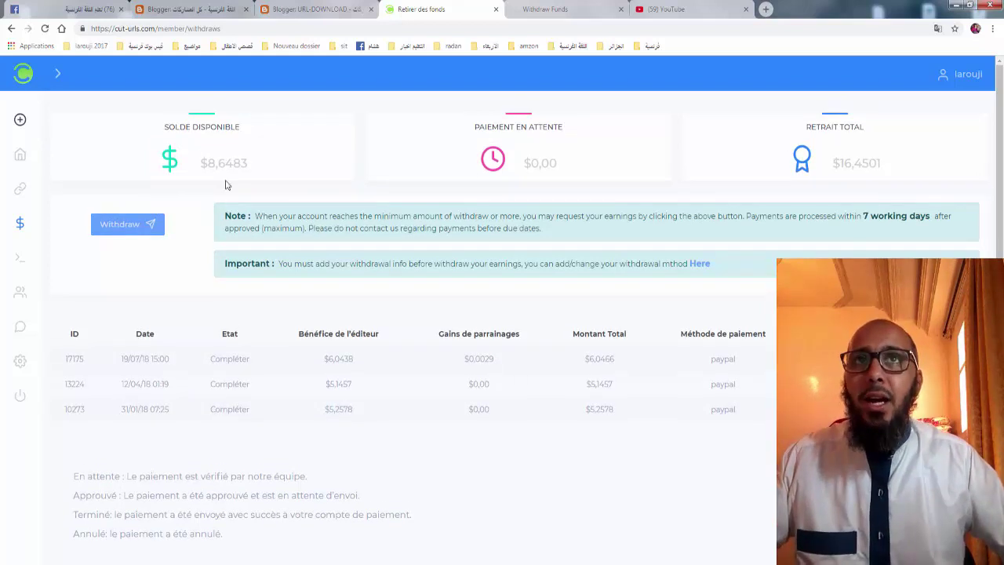
Step: Switch to the Links Of Life withdrawal page, check the available balance and dismiss the Windows colour scheme prompt
left_click(538, 11)
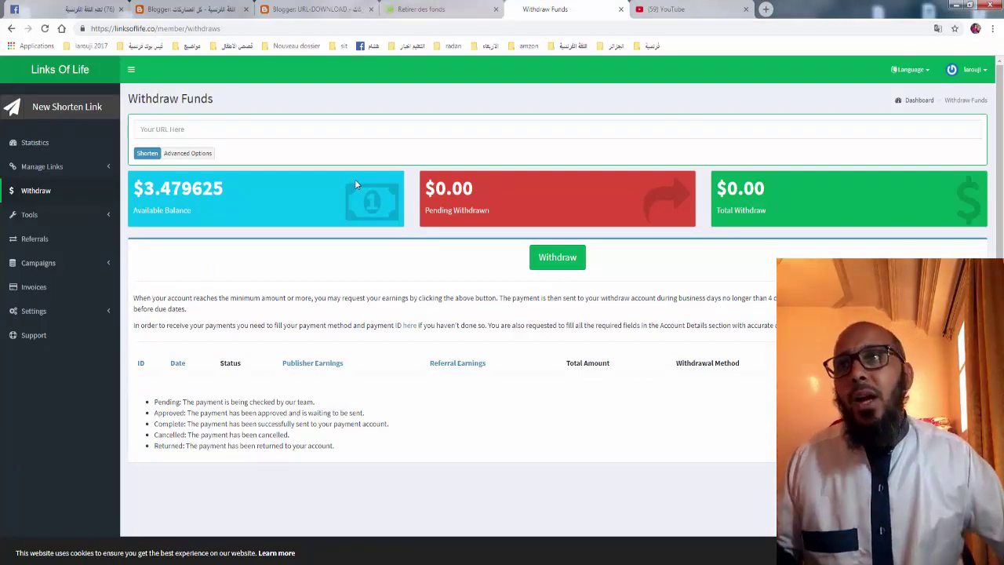
left_click_drag(141, 188, 223, 185)
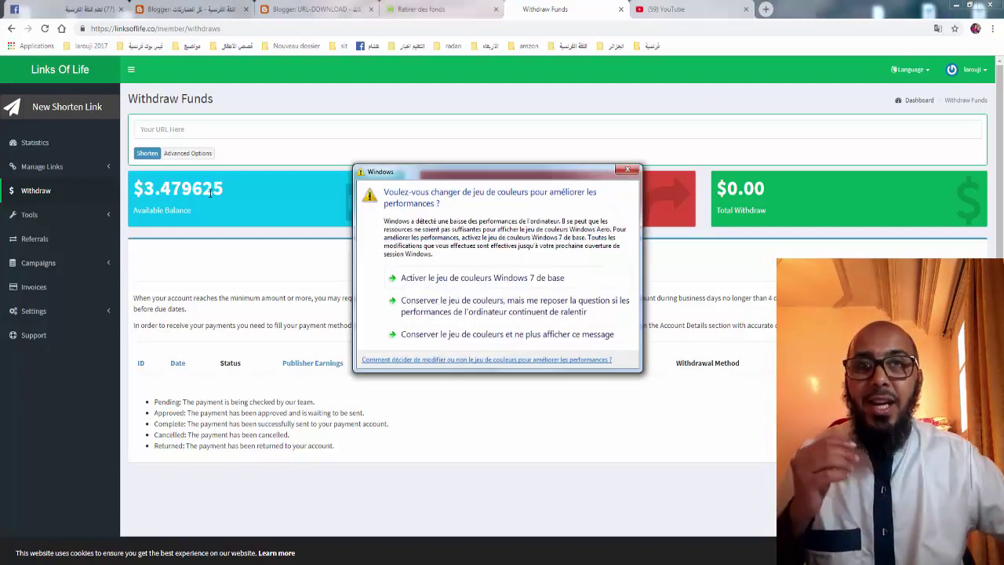
left_click(627, 169)
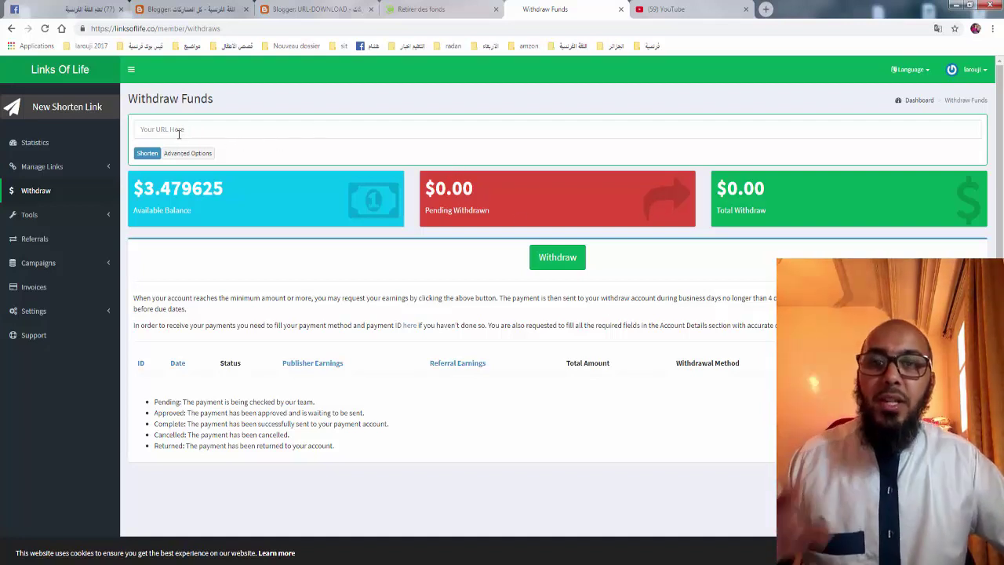
left_click(75, 110)
left_click(75, 110)
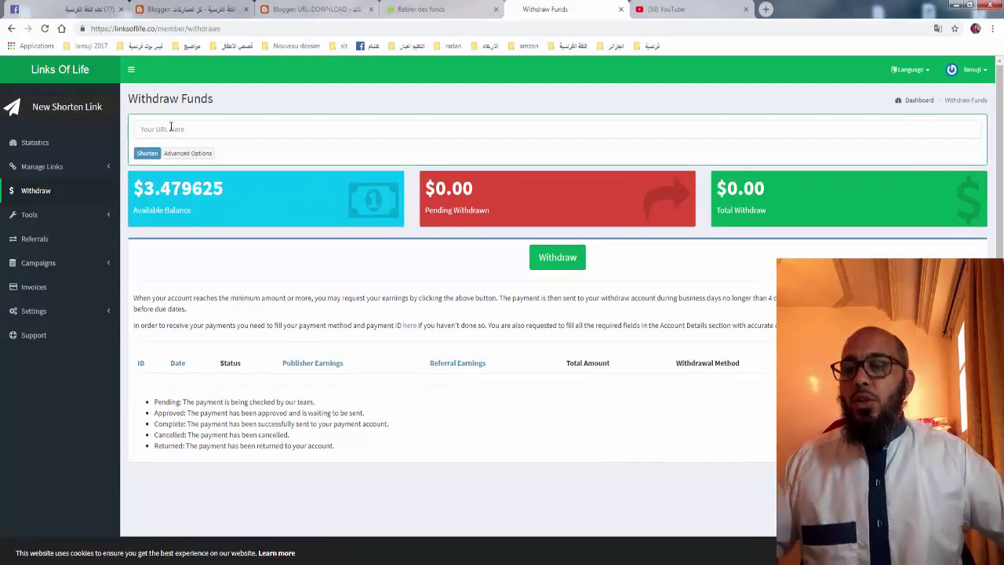
left_click(170, 129)
left_click(169, 128)
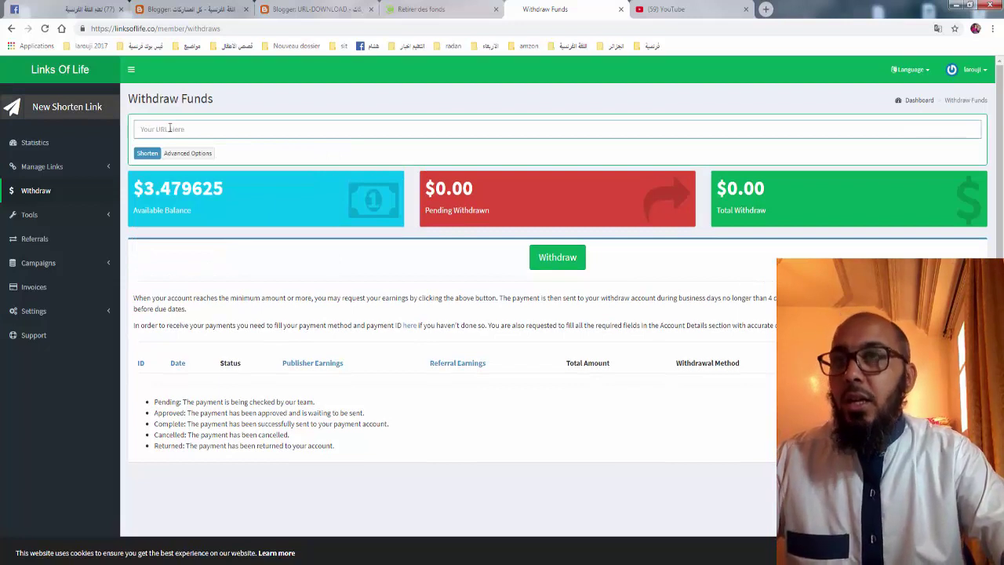
type("w")
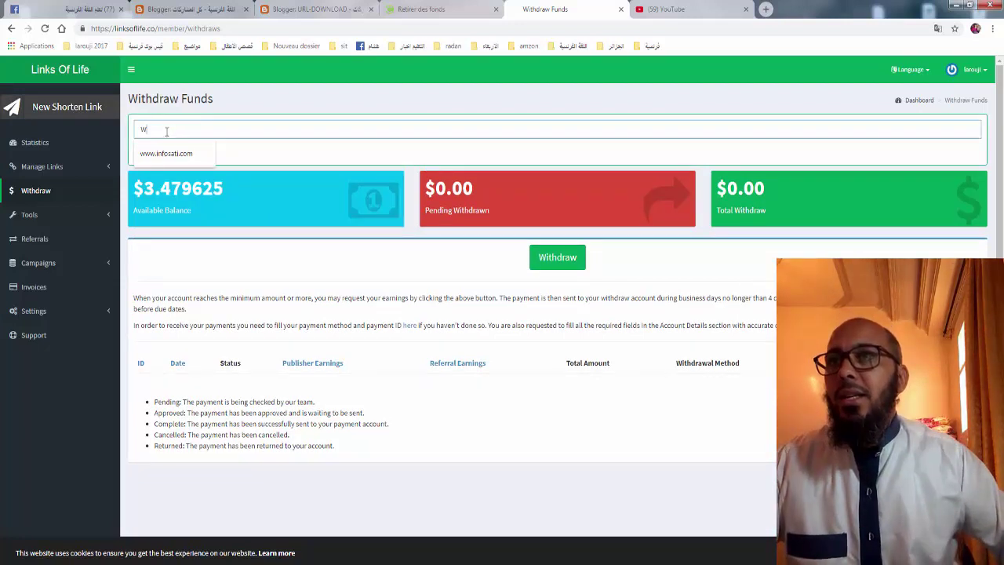
left_click(166, 150)
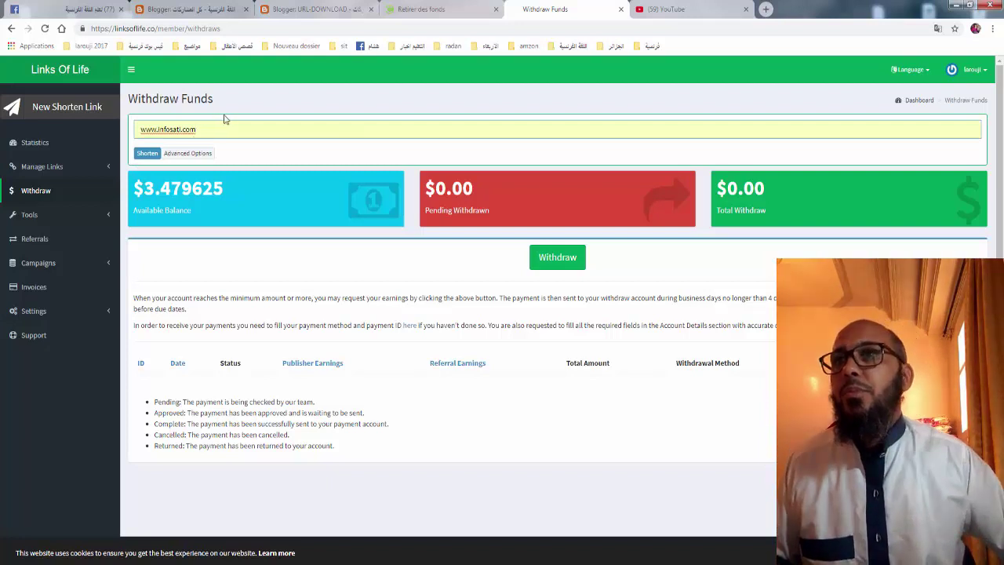
left_click(149, 154)
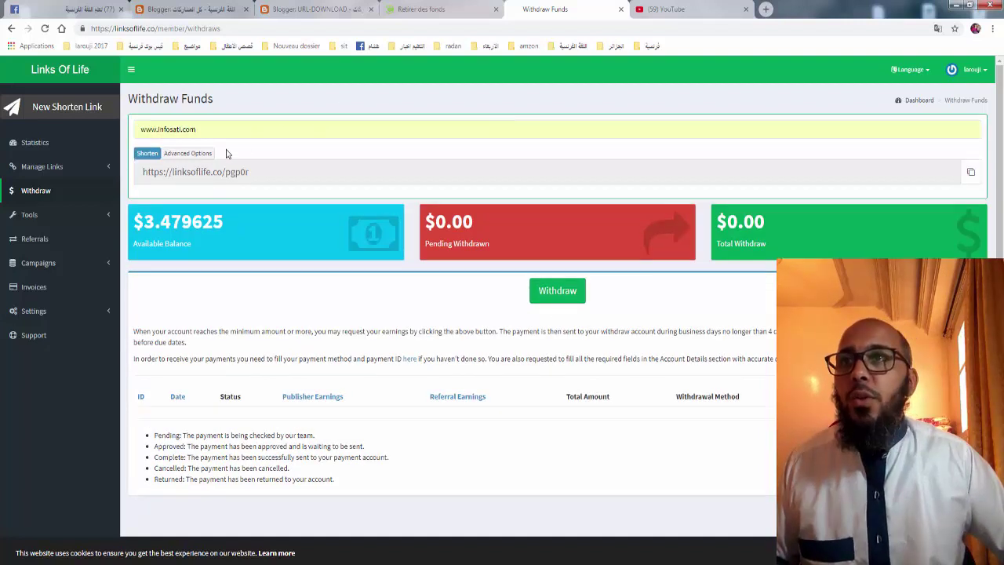
Step: Copy the generated short link and dismiss the Windows colour scheme prompt
left_click(206, 171)
right_click(206, 170)
left_click(233, 176)
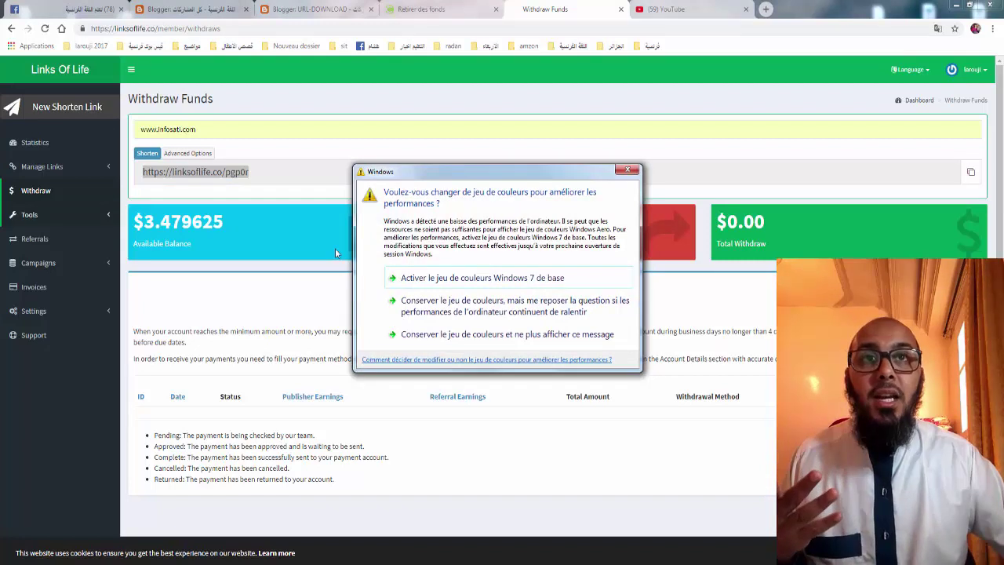
left_click(628, 171)
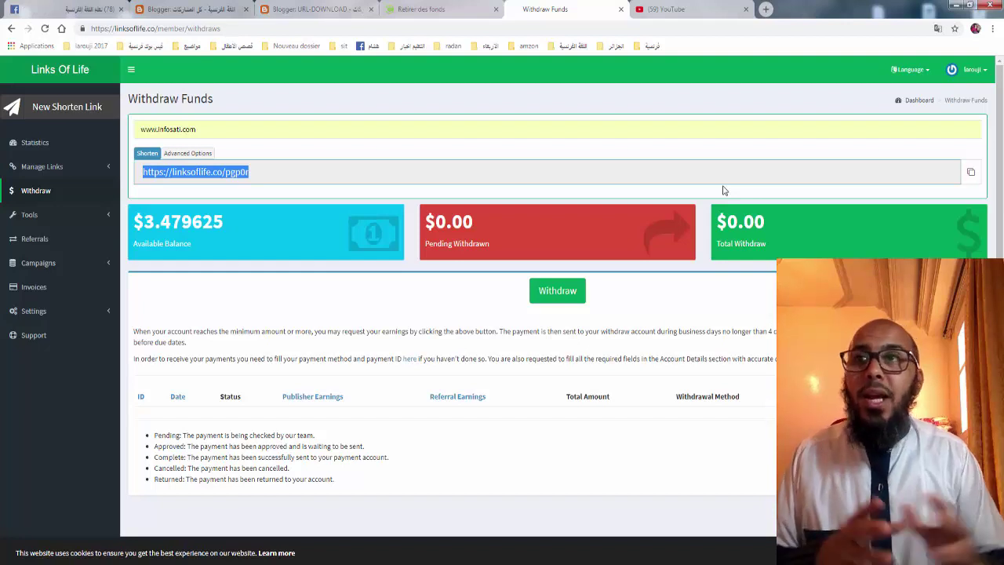
right_click(224, 170)
left_click(243, 180)
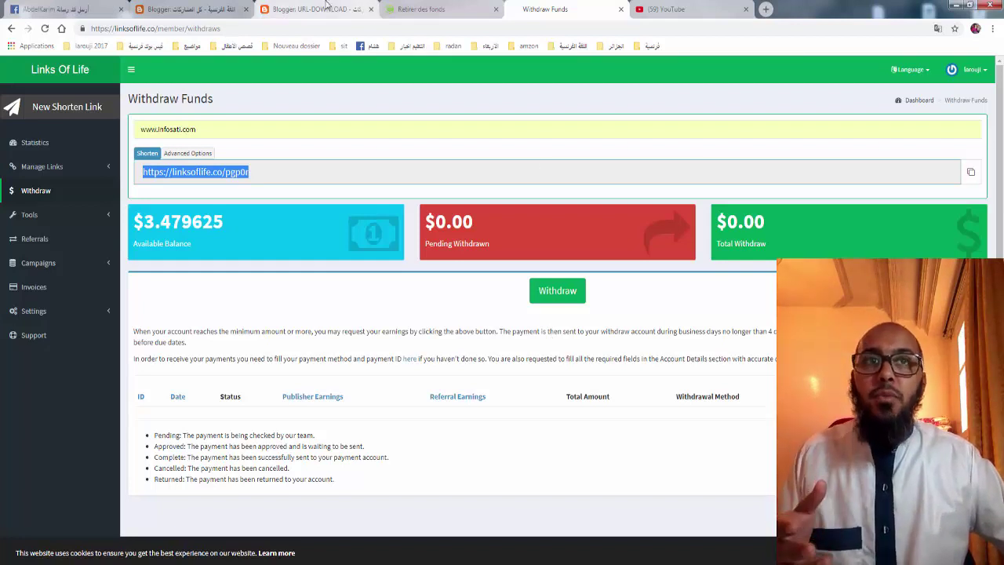
Step: Switch to Blogger and create a new post in the URL-DOWNLOAD blog titled "تحميل برنامج الربح"
left_click(325, 6)
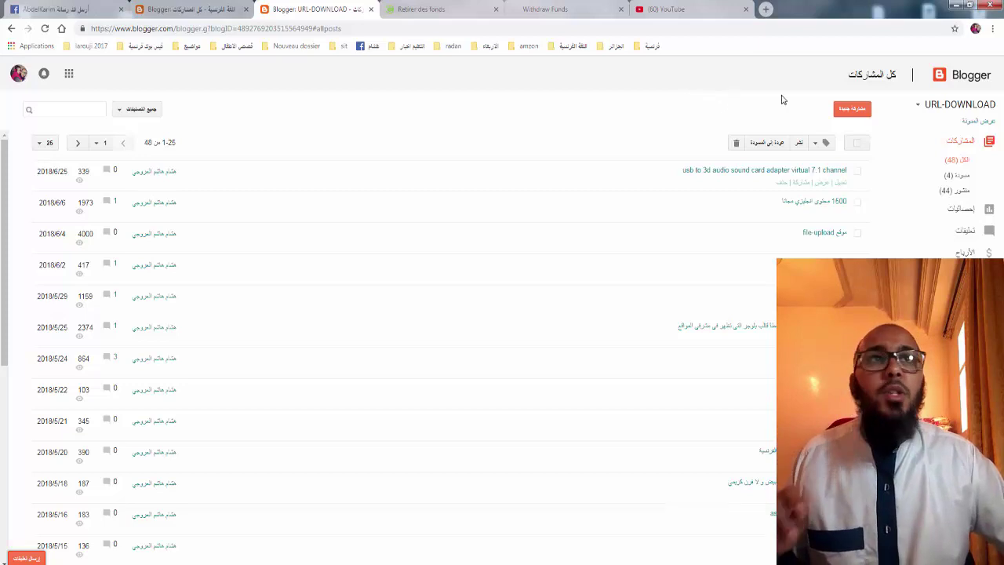
left_click(851, 111)
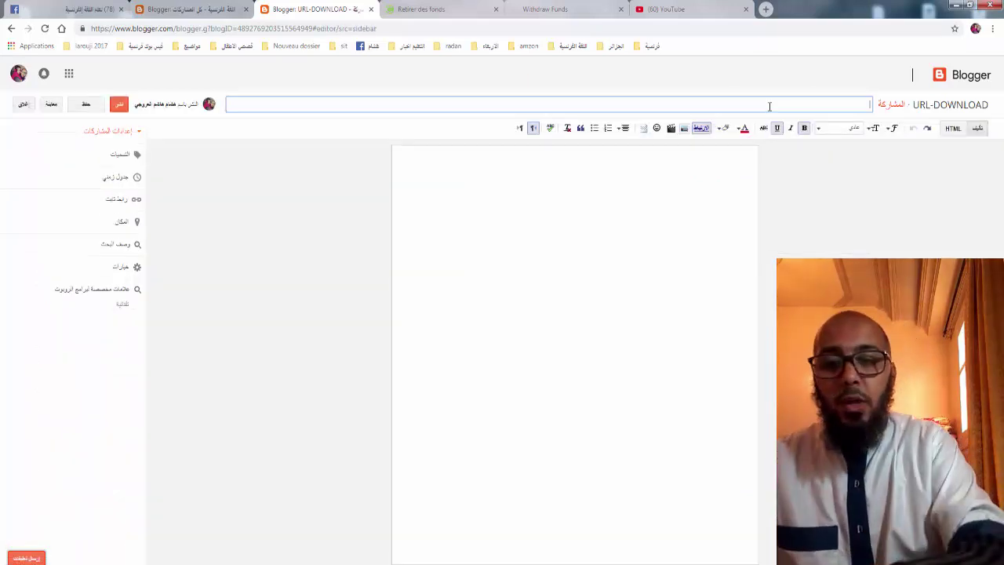
type("JPLD")
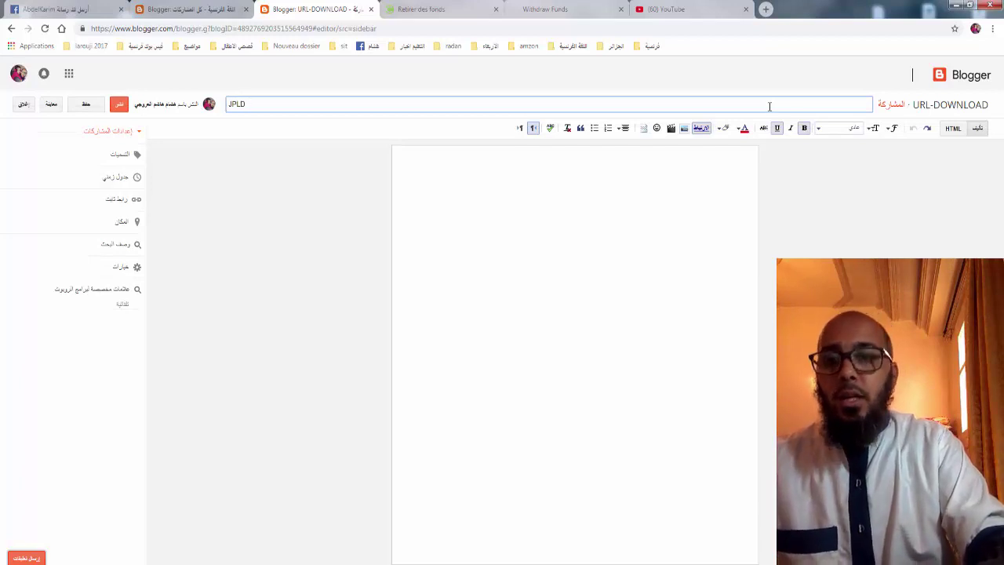
key("BackSpace")
key("BackSpace")
key("BackSpace")
key("BackSpace")
type("ا")
type("تحميل")
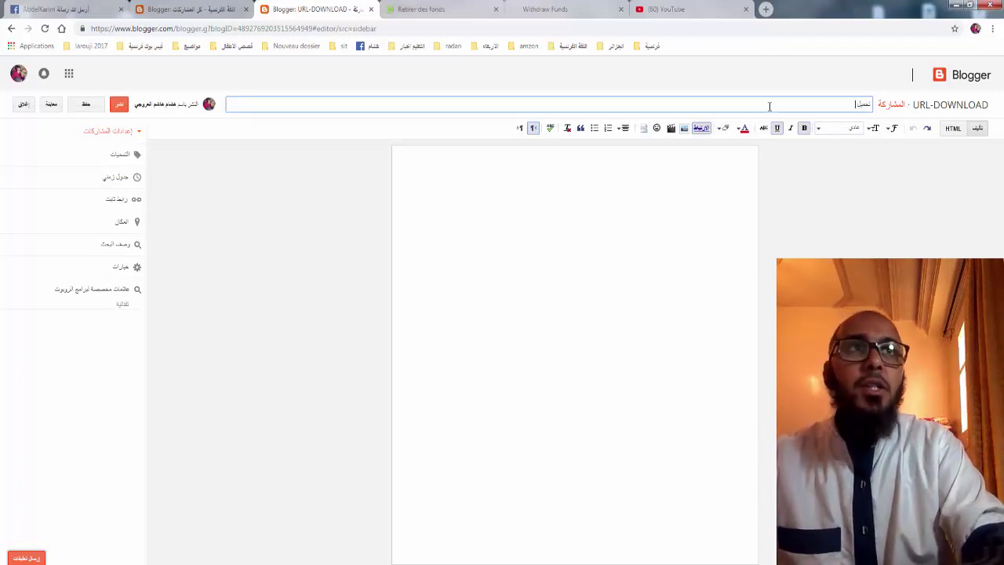
type(" برن")
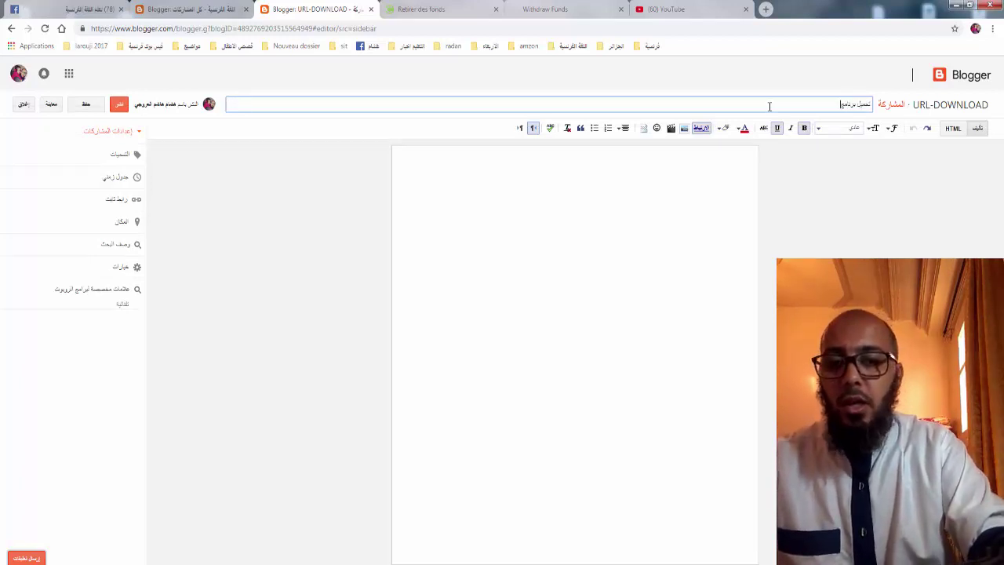
type("امج ")
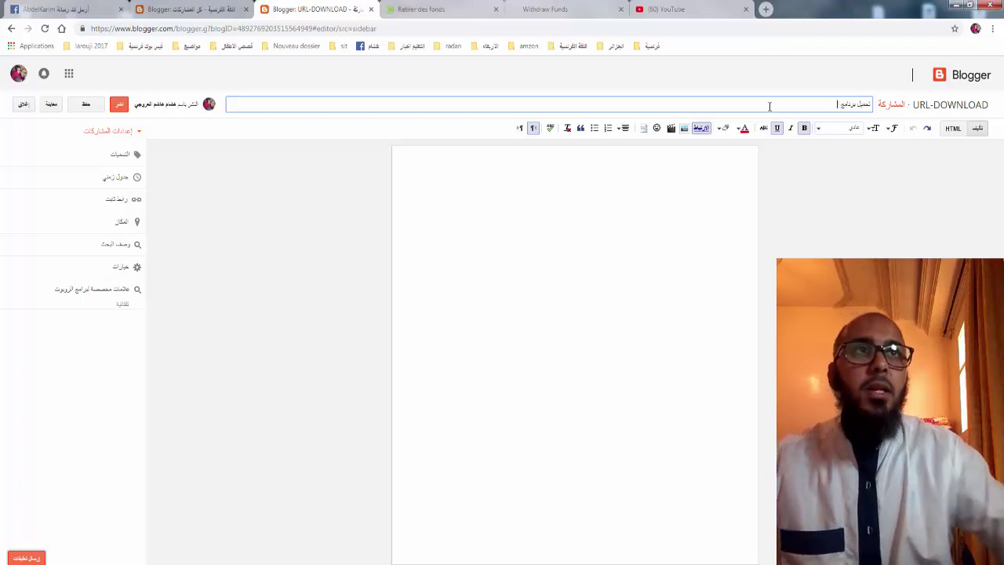
type("الربح")
left_click(621, 163)
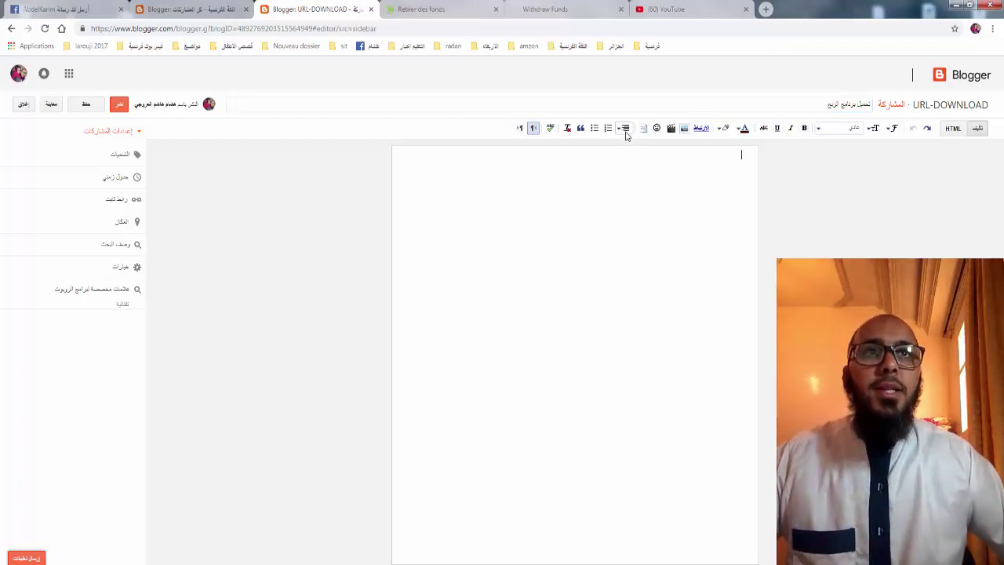
left_click(625, 128)
left_click(618, 162)
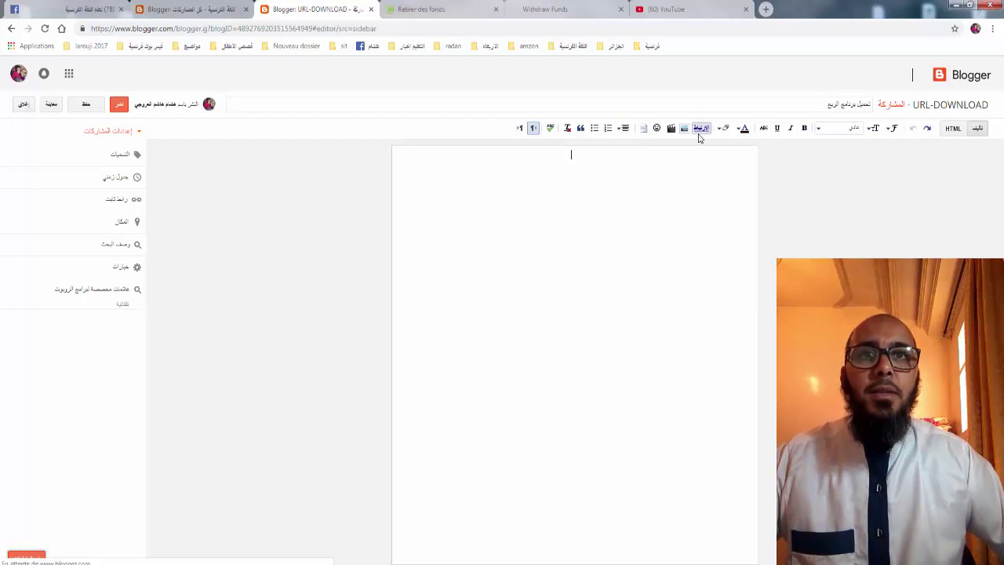
left_click(698, 133)
key("ctrl+v")
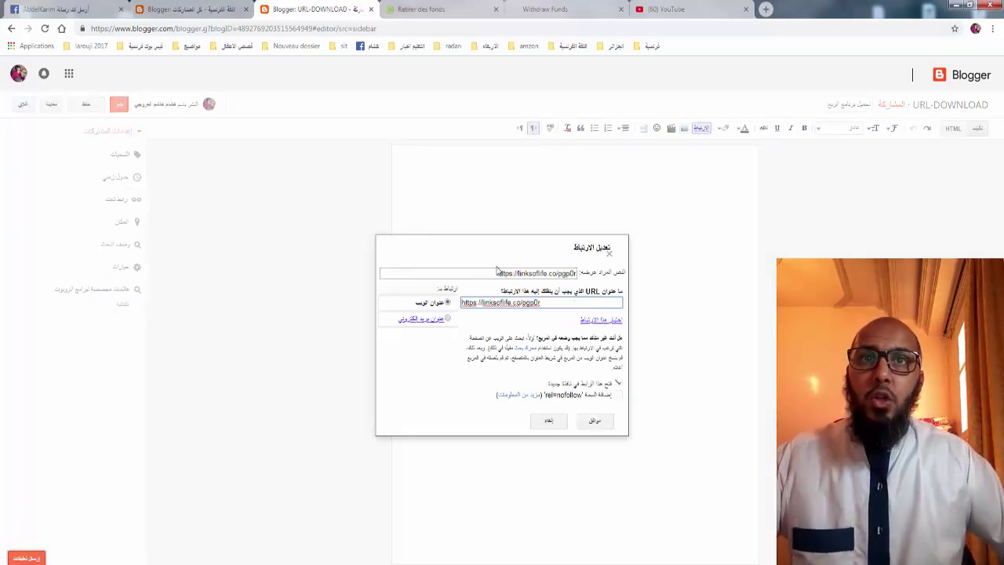
left_click_drag(494, 272, 582, 272)
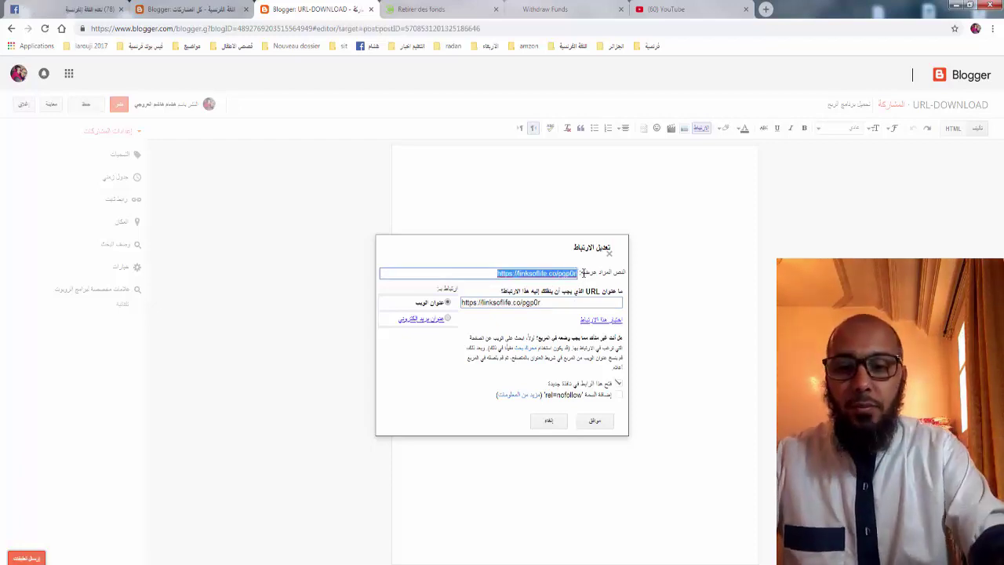
key("BackSpace")
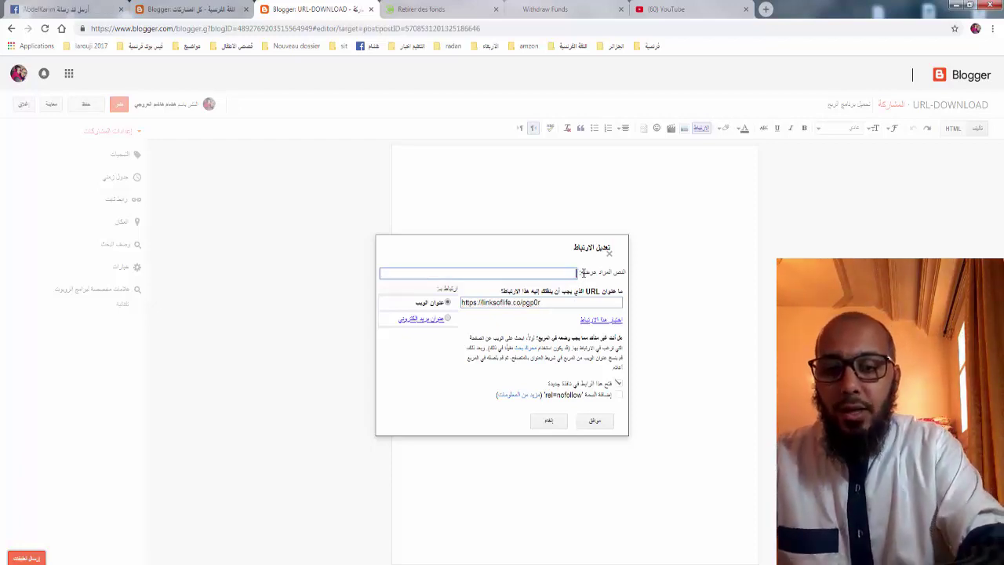
type("اضغ")
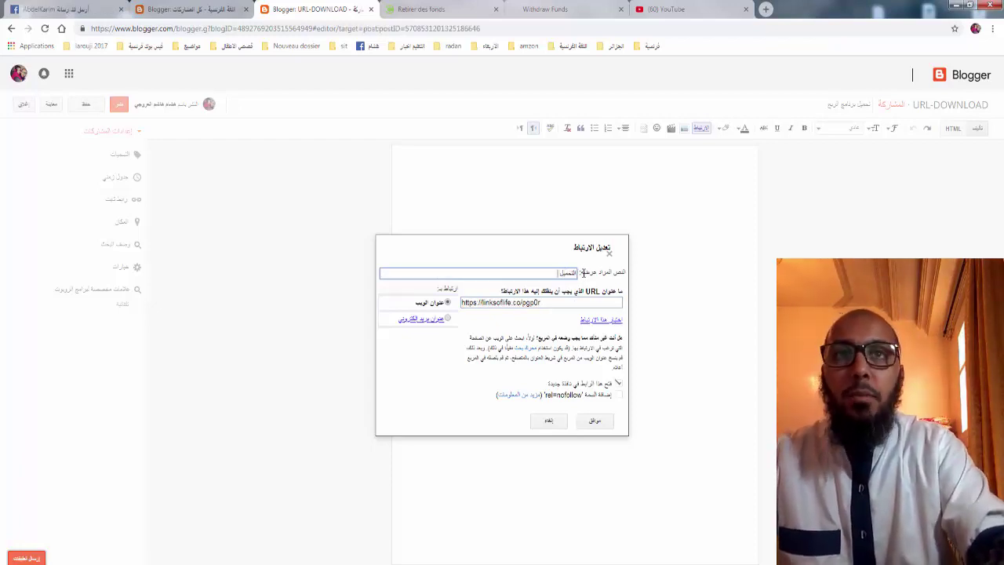
left_click(596, 422)
Step: Format the download link text in the post body as bold, with a larger font size and red colour
triple_click(635, 152)
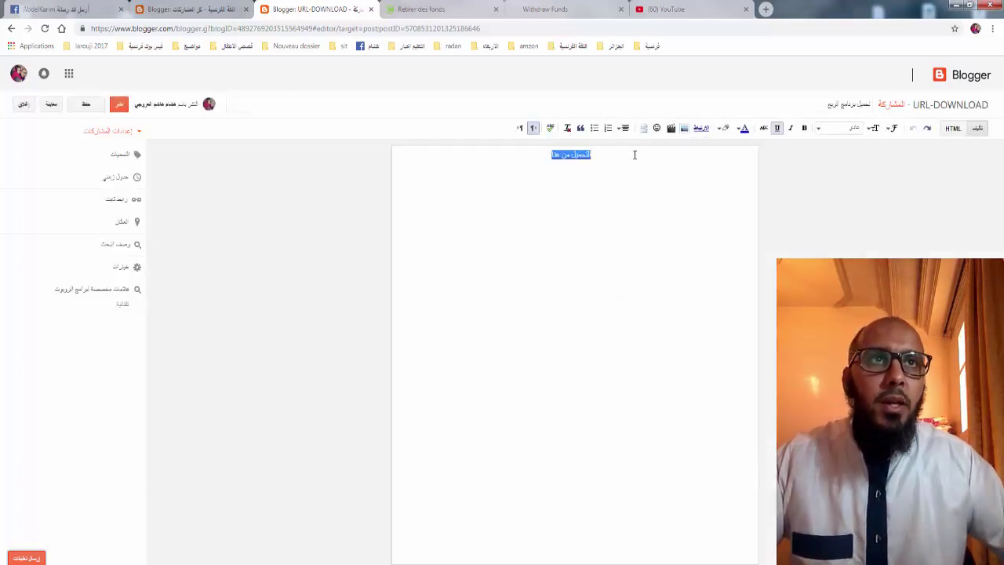
left_click(803, 129)
left_click(873, 129)
left_click(789, 182)
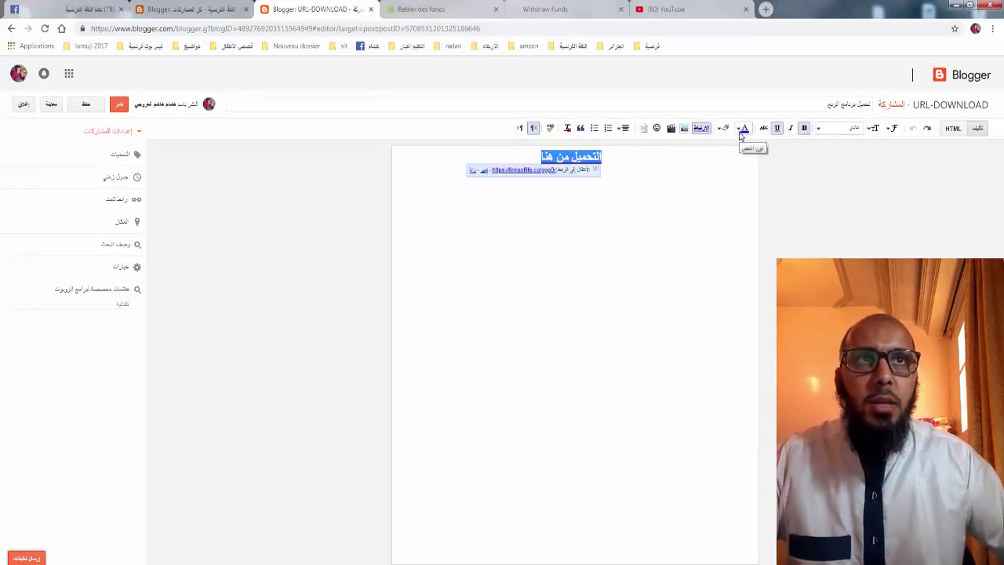
left_click(741, 132)
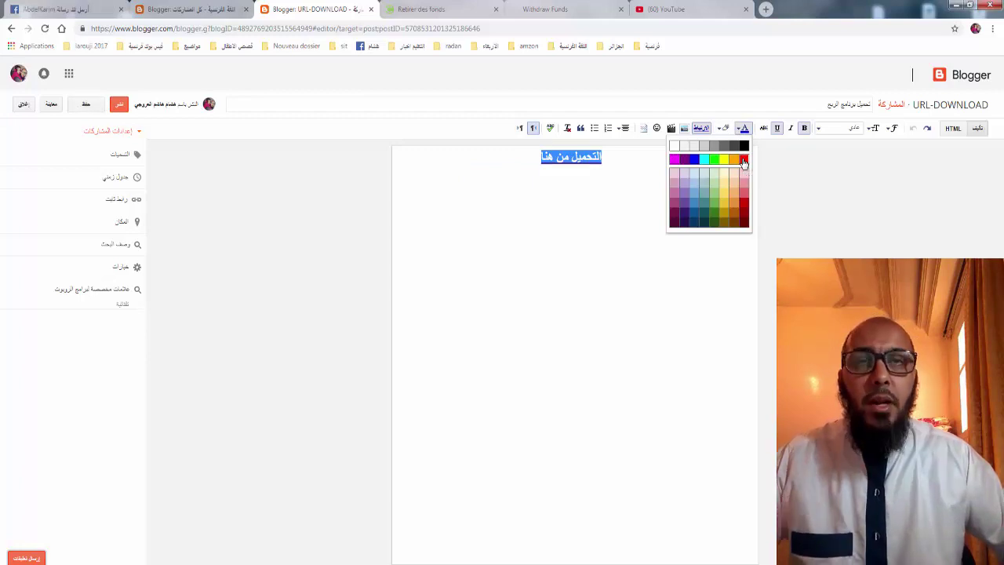
left_click(744, 161)
left_click(527, 157)
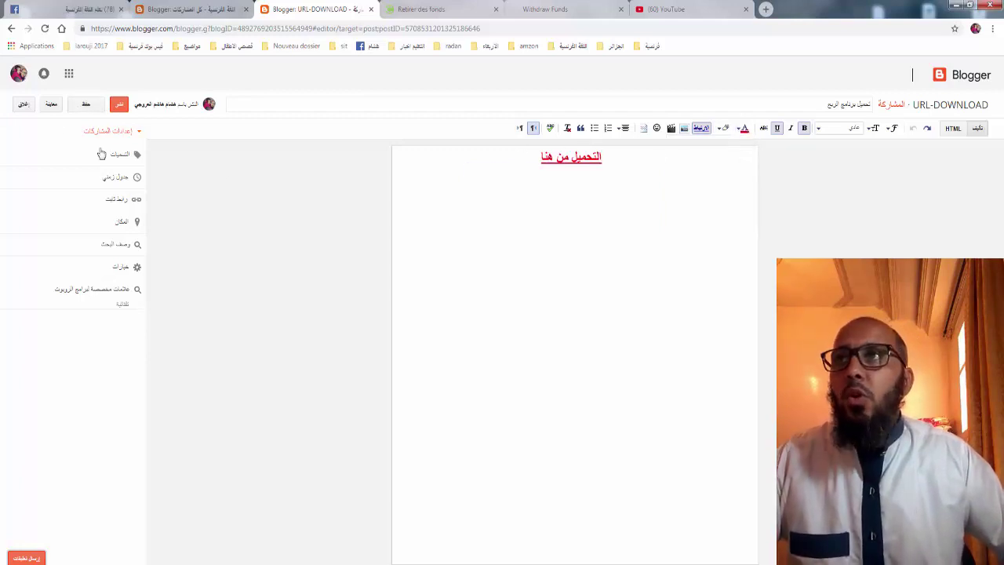
Step: Publish the post and open its public page on the blog
left_click(119, 105)
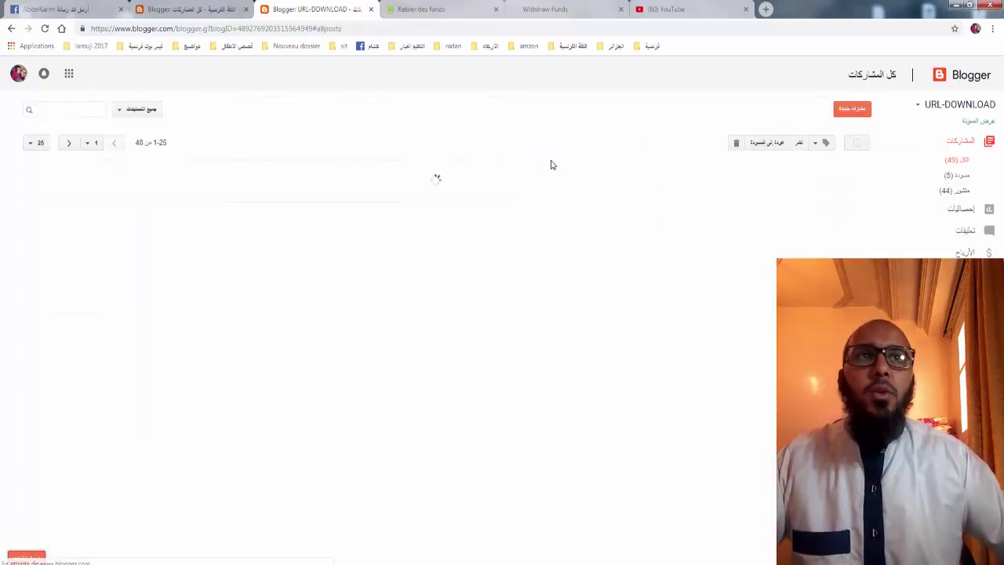
left_click(813, 200)
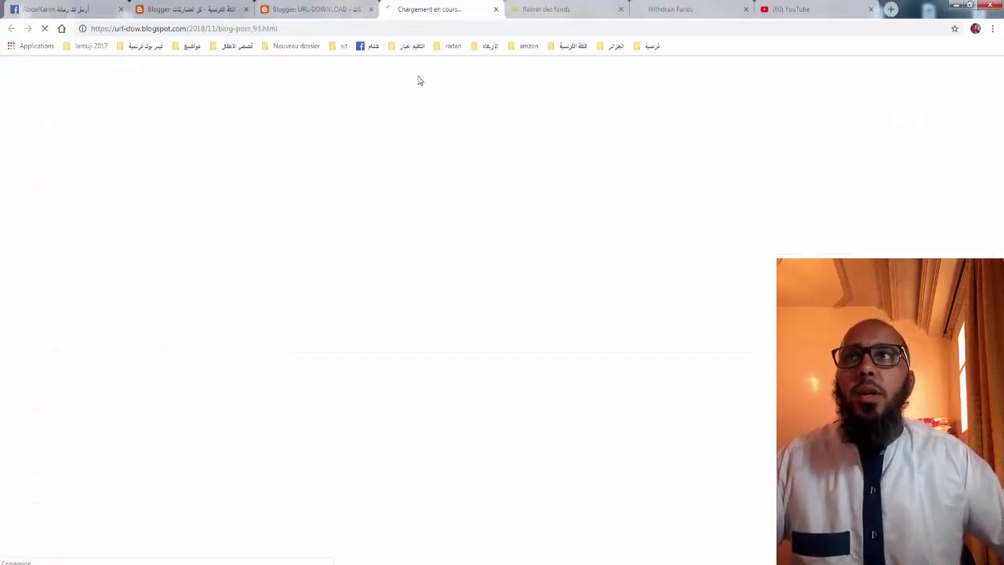
Step: Copy the web address of the published blog post
right_click(219, 31)
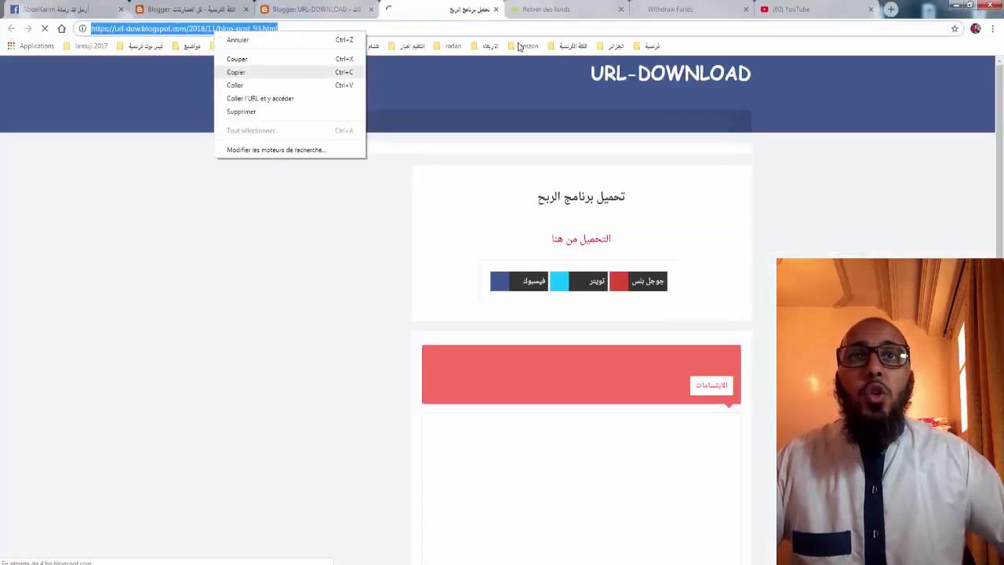
left_click(235, 71)
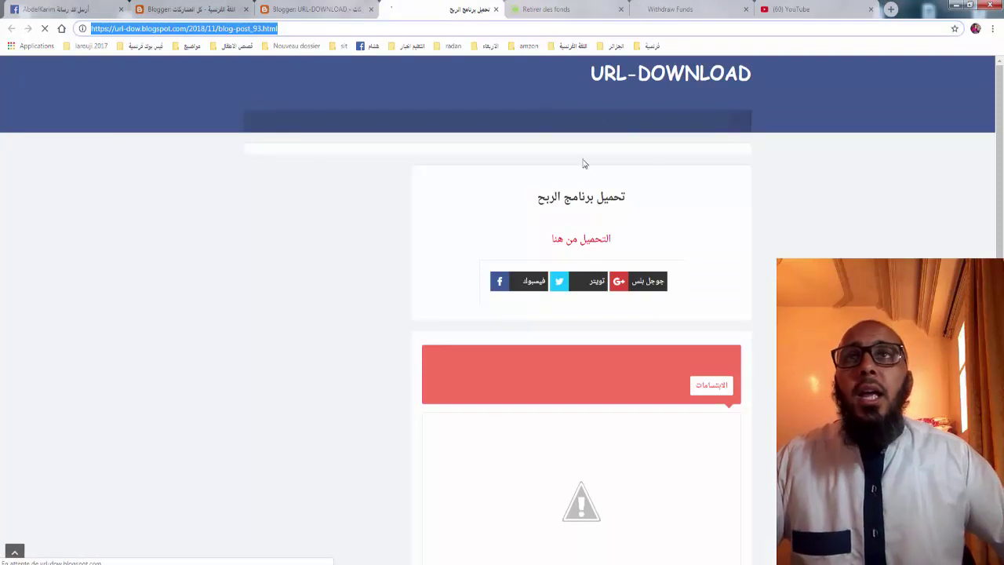
right_click(245, 34)
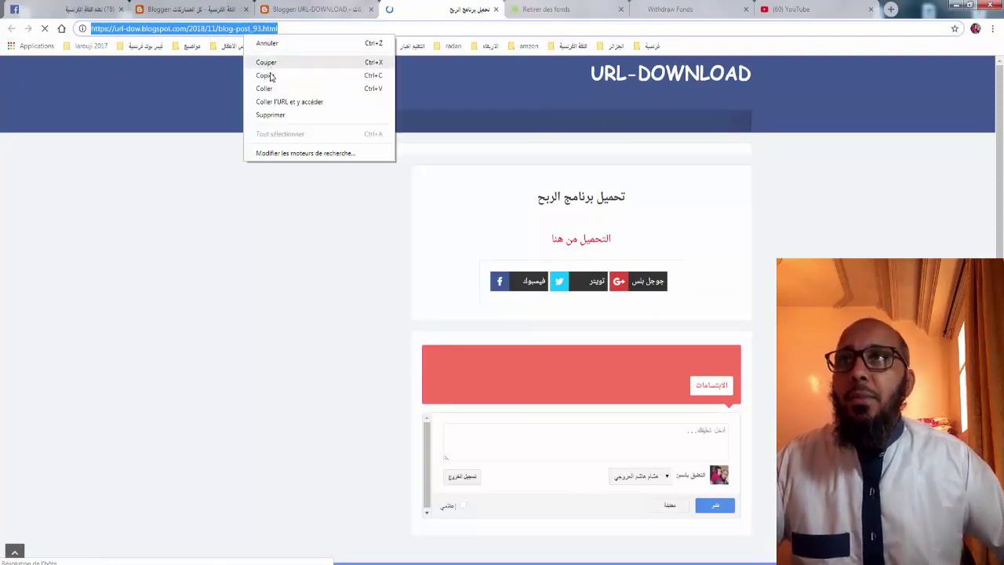
left_click(271, 76)
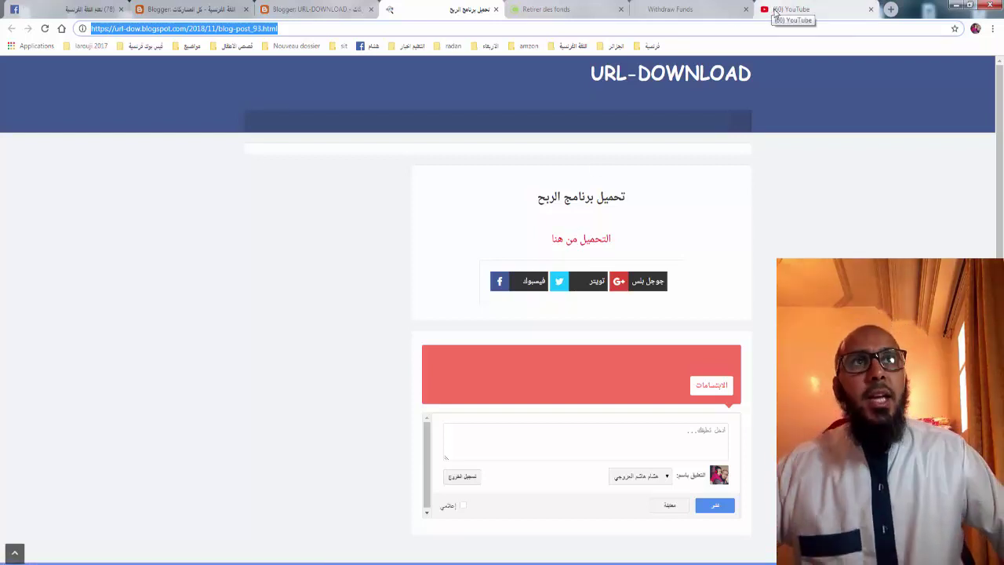
Step: Switch to the YouTube video's edit page, dismiss the Windows colour scheme prompt, and examine the shortened links in the video description
left_click(775, 9)
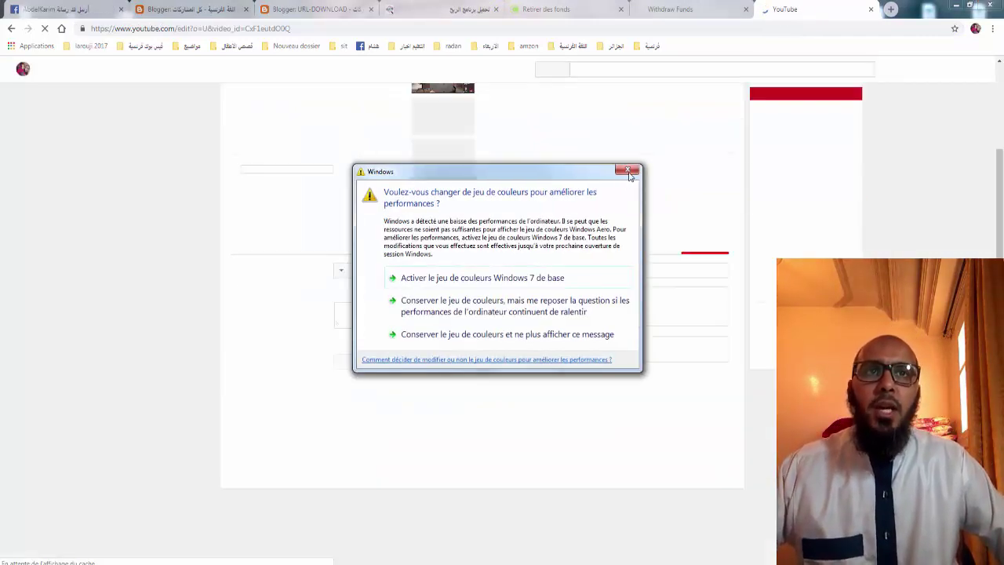
left_click(628, 171)
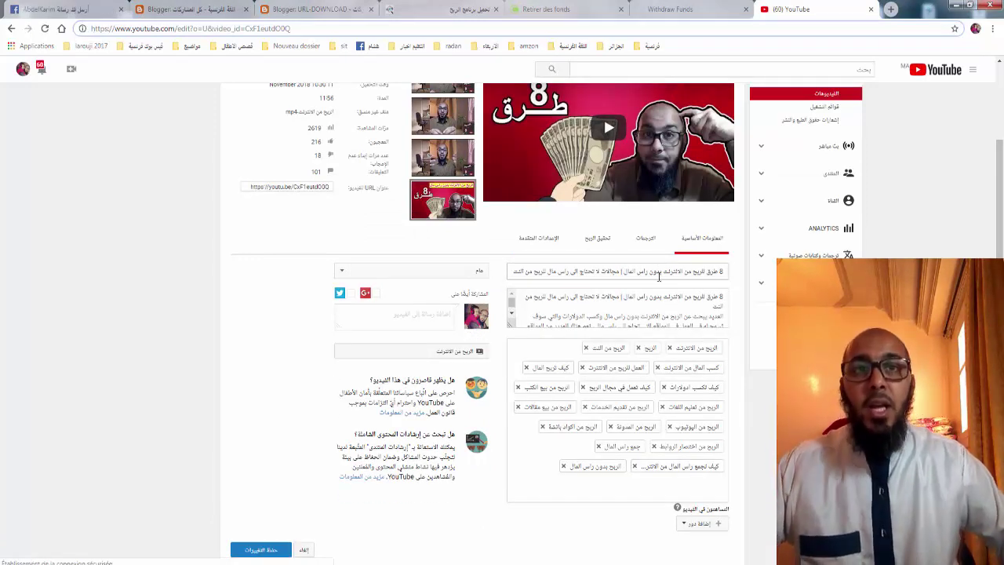
left_click(511, 325)
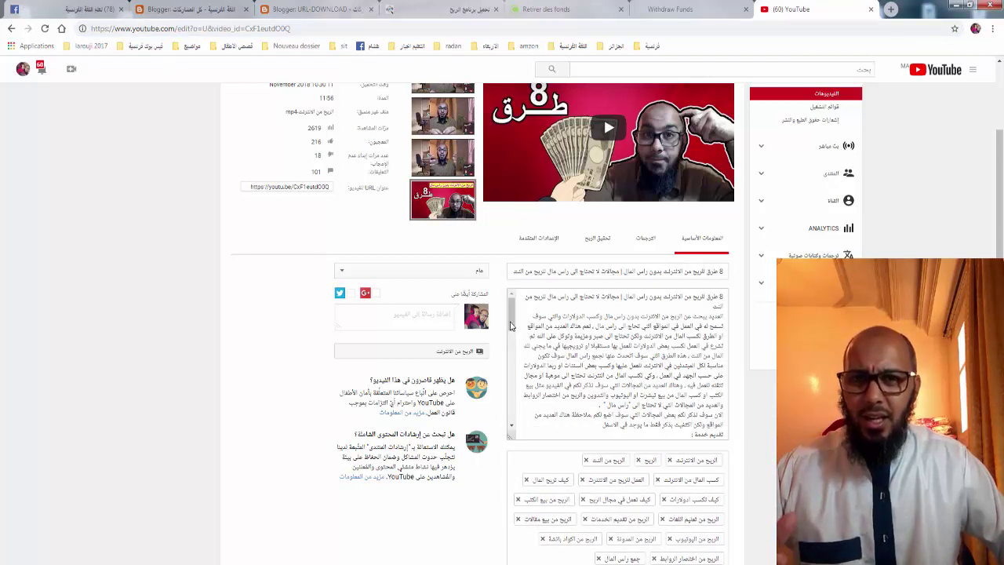
left_click_drag(511, 322, 511, 351)
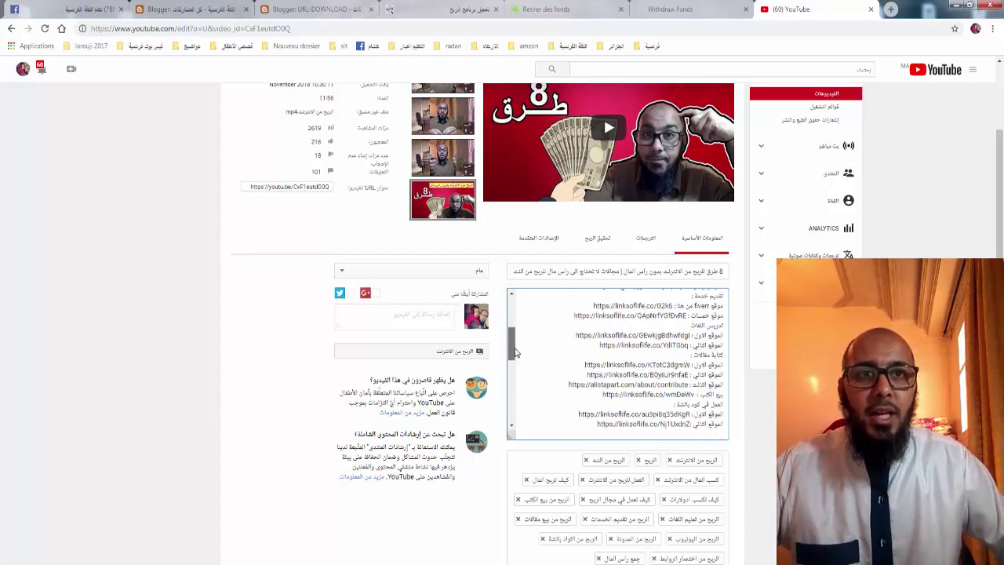